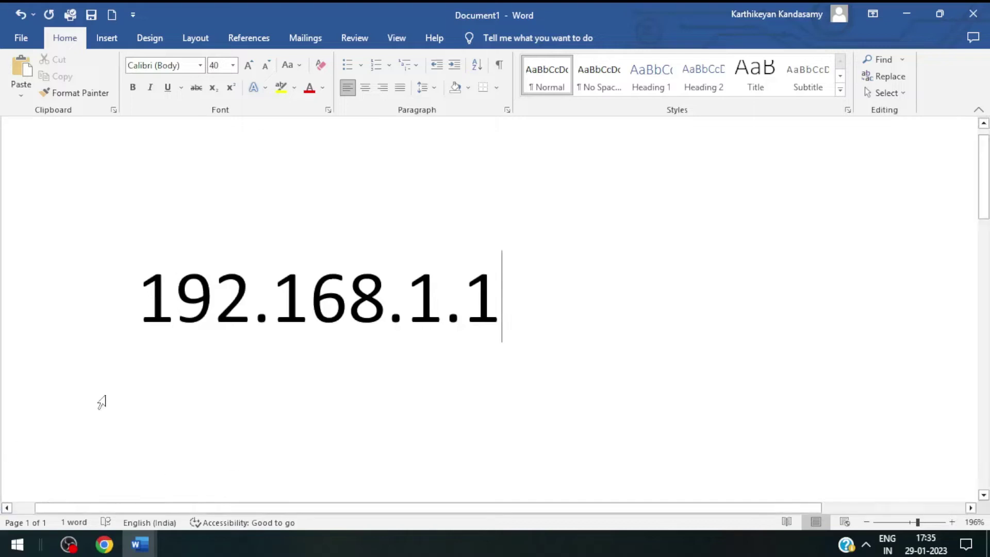
Step: Select the large 192.168.1.1 address text in the Word document
{"action": "left_click", "coordinate": [150, 278]}
{"action": "left_click_drag", "start_coordinate": [276, 292], "coordinate": [562, 307]}
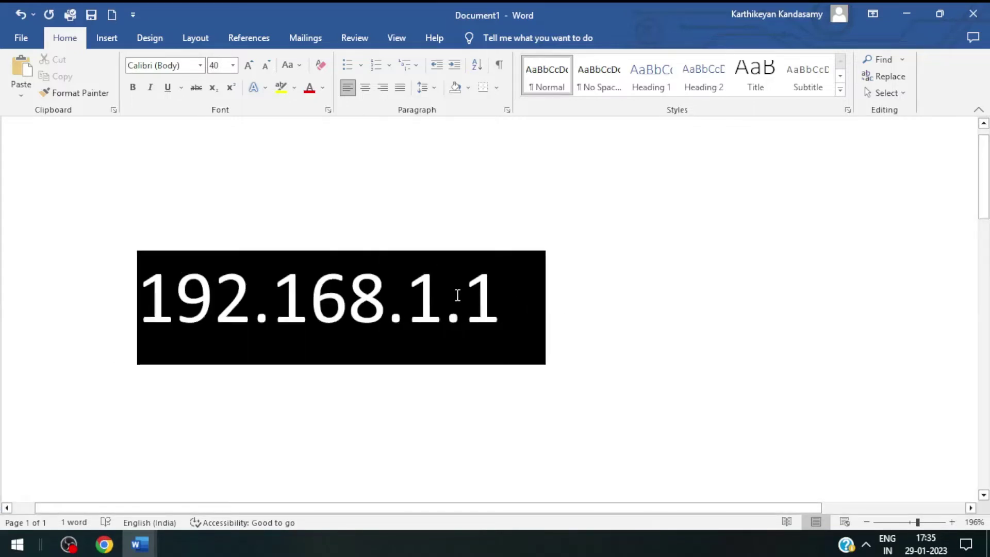
{"action": "left_click_drag", "start_coordinate": [547, 294], "coordinate": [125, 279]}
{"action": "key", "text": "ctrl+c"}
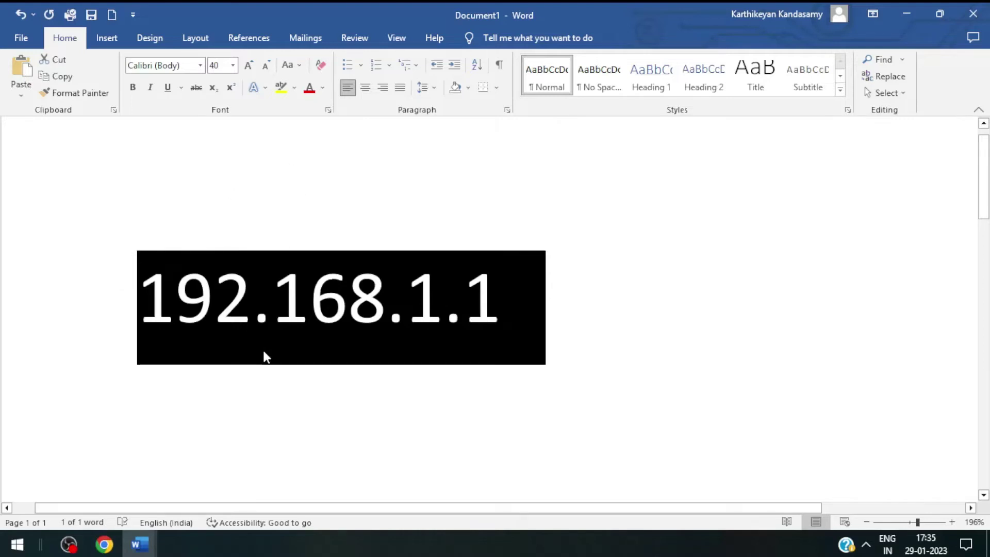
Step: Paste 192.168.1.1 into a Chrome tab to load the airtel router page, then bring up Log In
{"action": "left_click", "coordinate": [104, 544]}
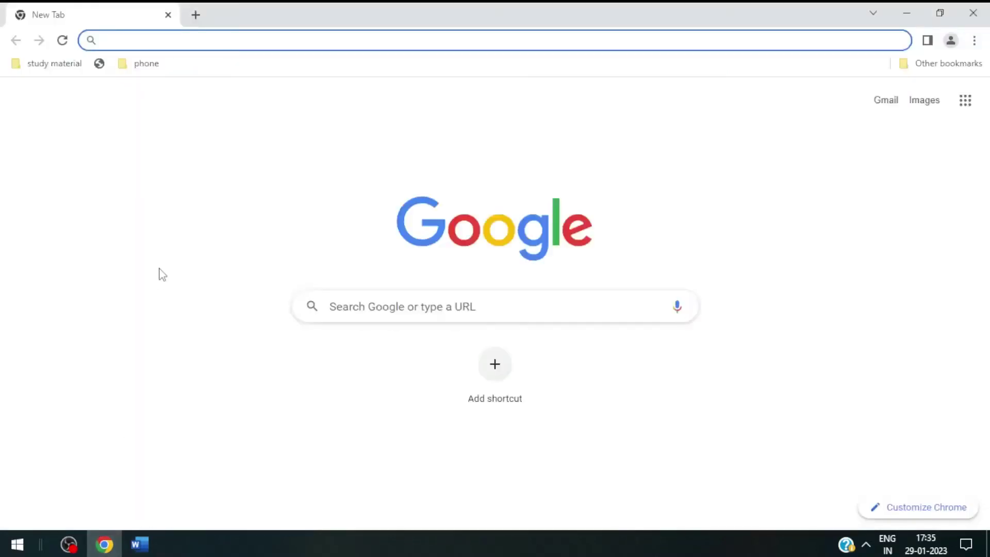
{"action": "key", "text": "ctrl+v"}
{"action": "key", "text": "Return"}
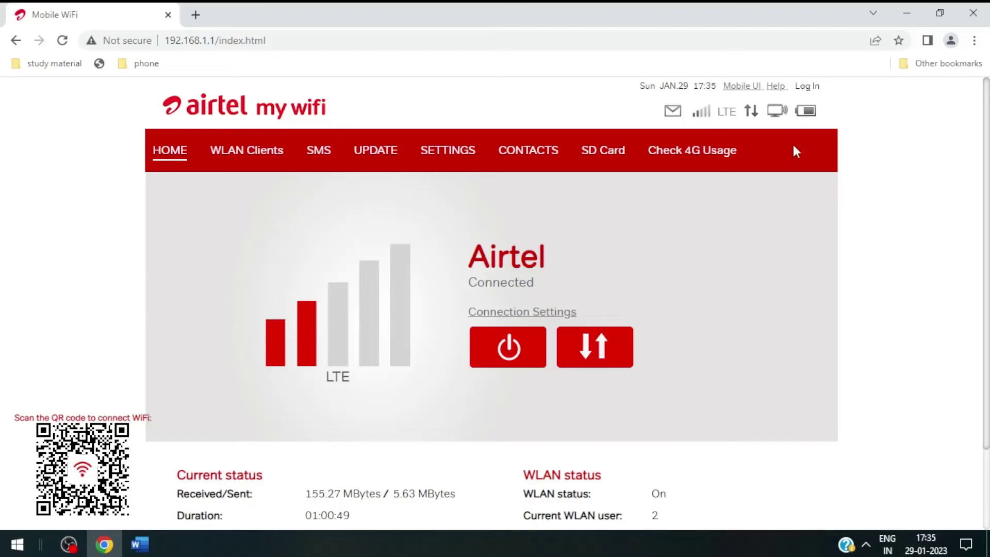
{"action": "mouse_move", "coordinate": [808, 113]}
{"action": "left_click", "coordinate": [807, 87]}
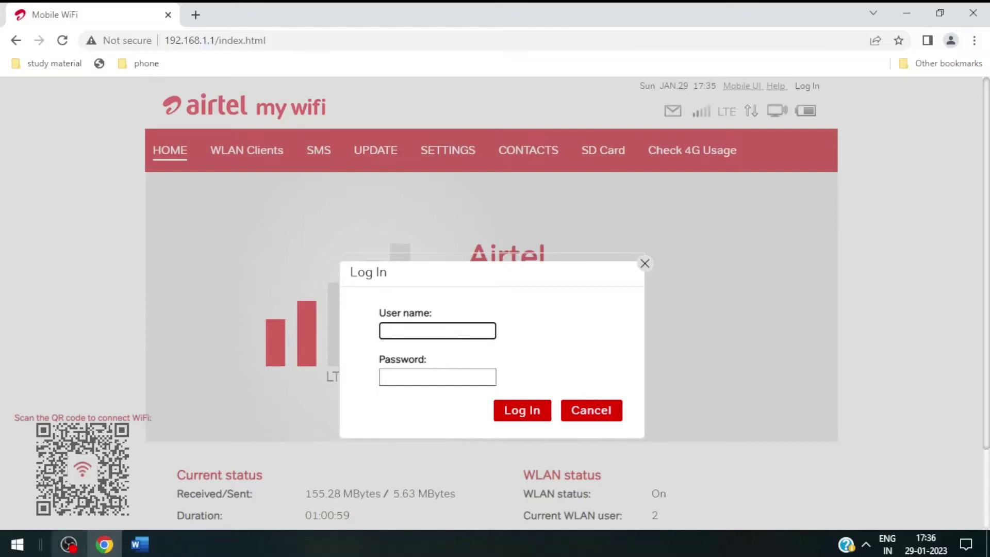
Step: In Document1, add 'admin' on a new line below the router address
{"action": "left_click", "coordinate": [139, 544]}
{"action": "left_click", "coordinate": [262, 487]}
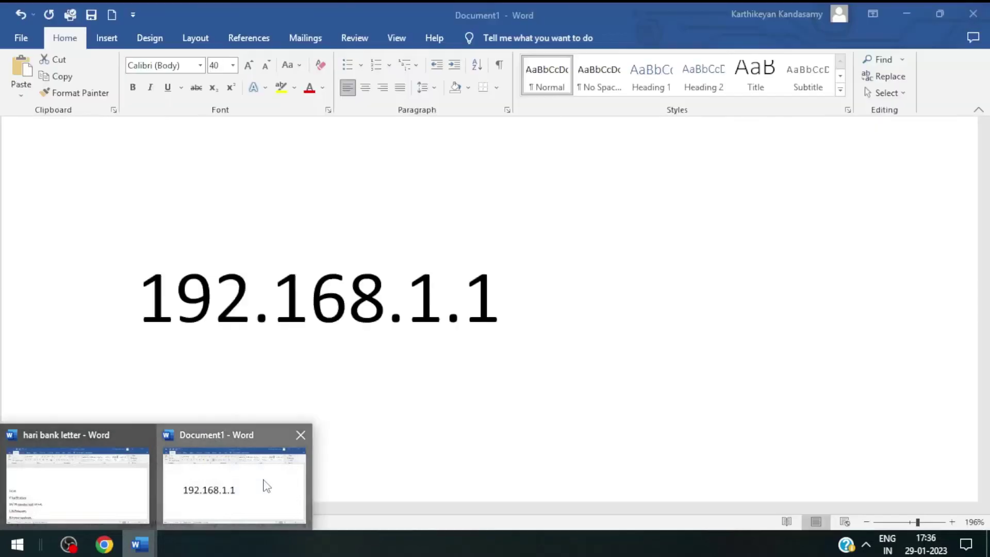
{"action": "triple_click", "coordinate": [570, 330]}
{"action": "left_click", "coordinate": [612, 274]}
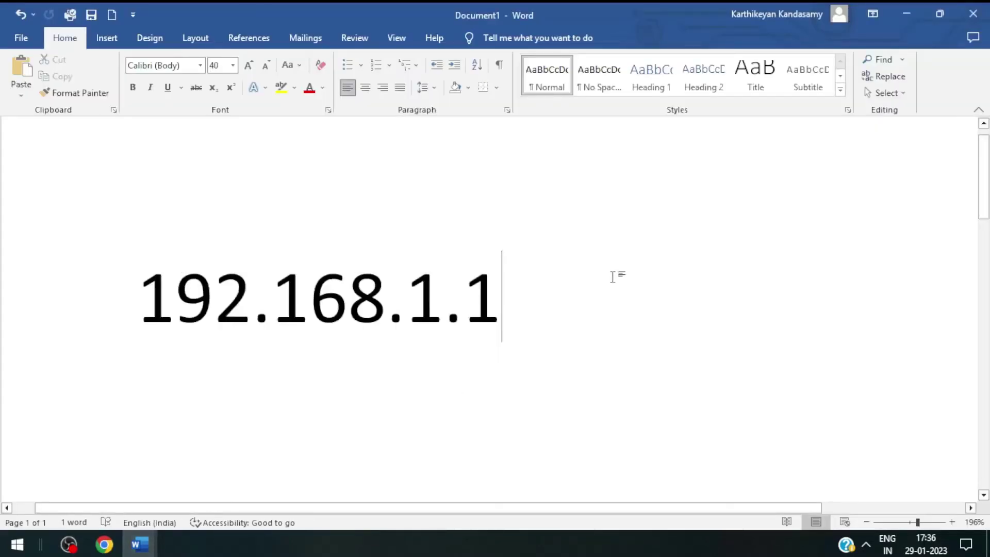
{"action": "key", "text": "Return"}
{"action": "type", "text": "admin"}
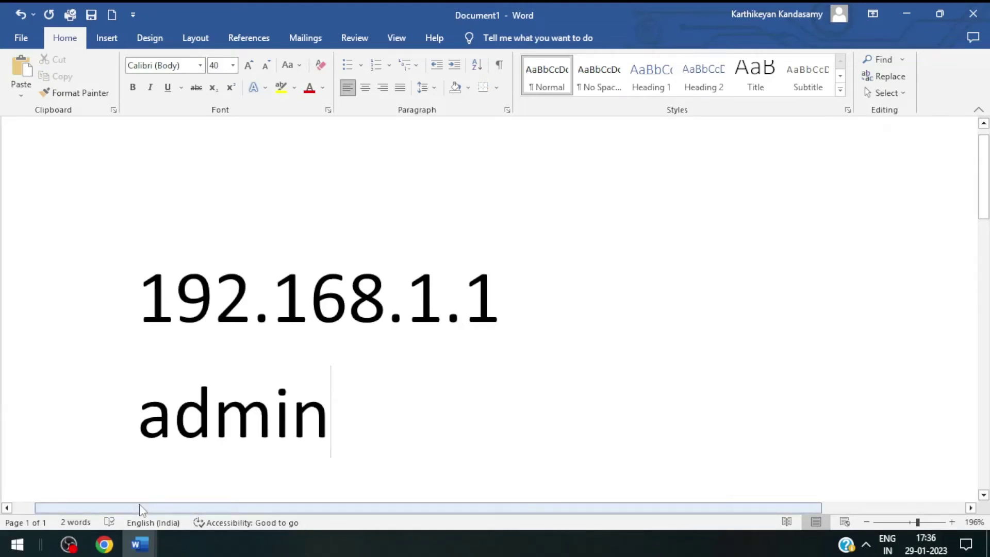
Step: Log in to the router as admin with the router password, decline saving it, and open SMS
{"action": "left_click", "coordinate": [107, 545]}
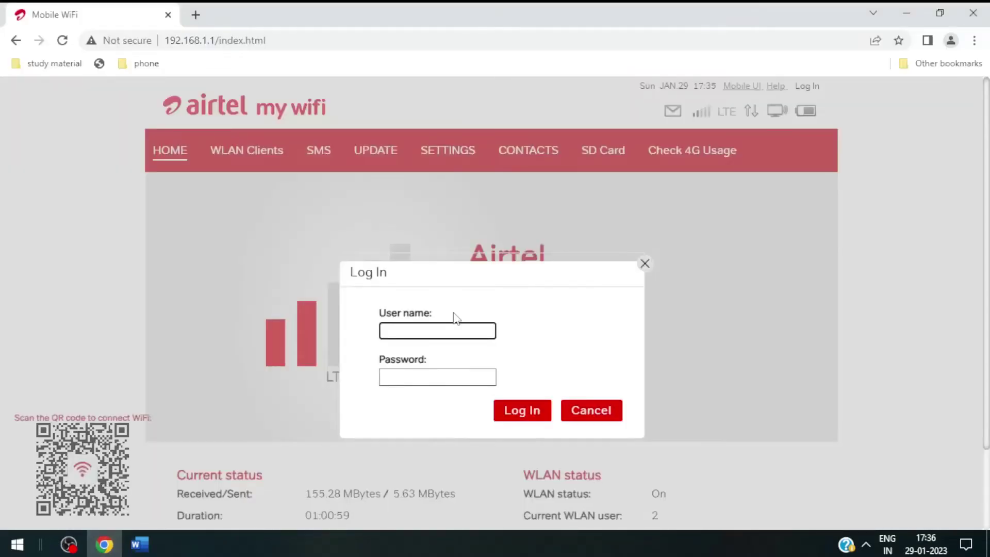
{"action": "type", "text": "admin"}
{"action": "key", "text": "Tab"}
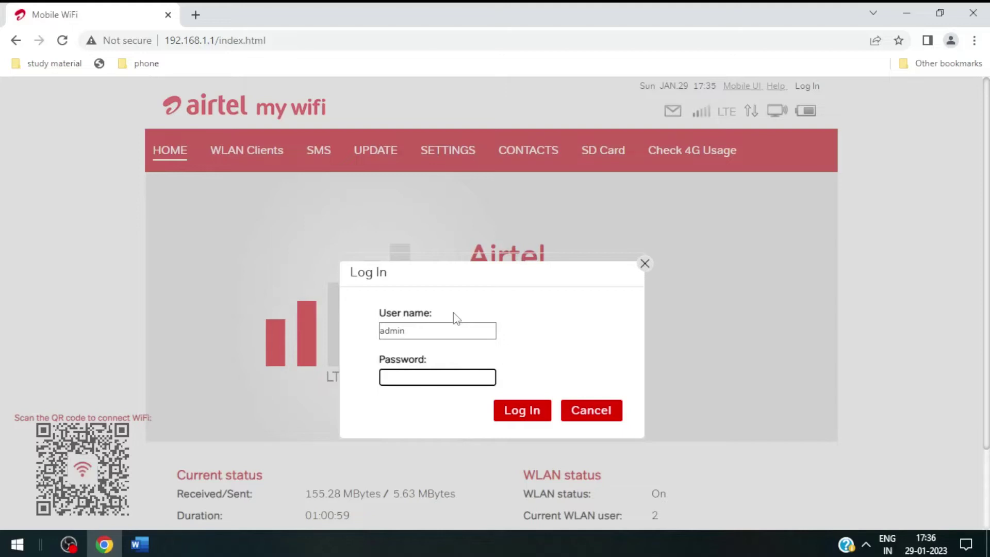
{"action": "left_click", "coordinate": [522, 411]}
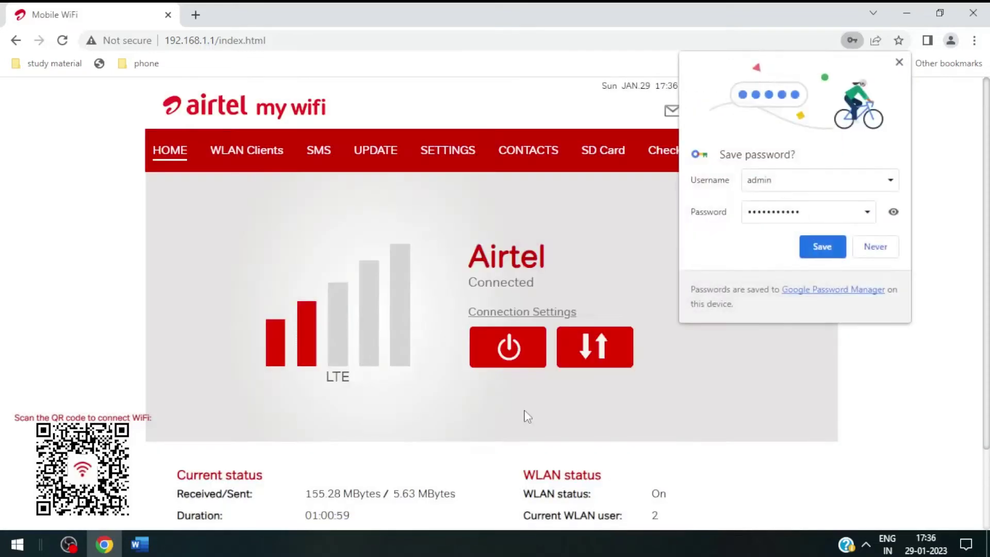
{"action": "left_click", "coordinate": [900, 62]}
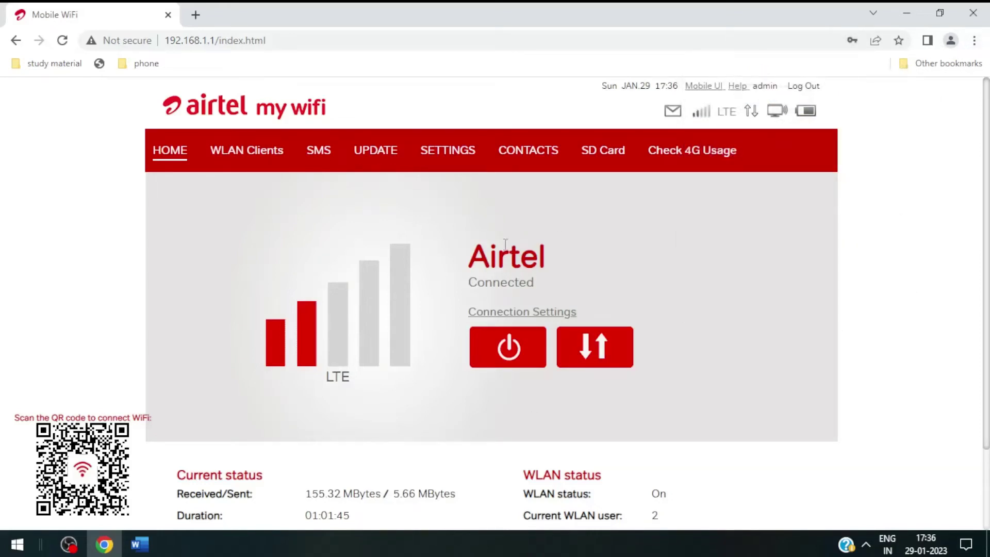
{"action": "left_click", "coordinate": [315, 149]}
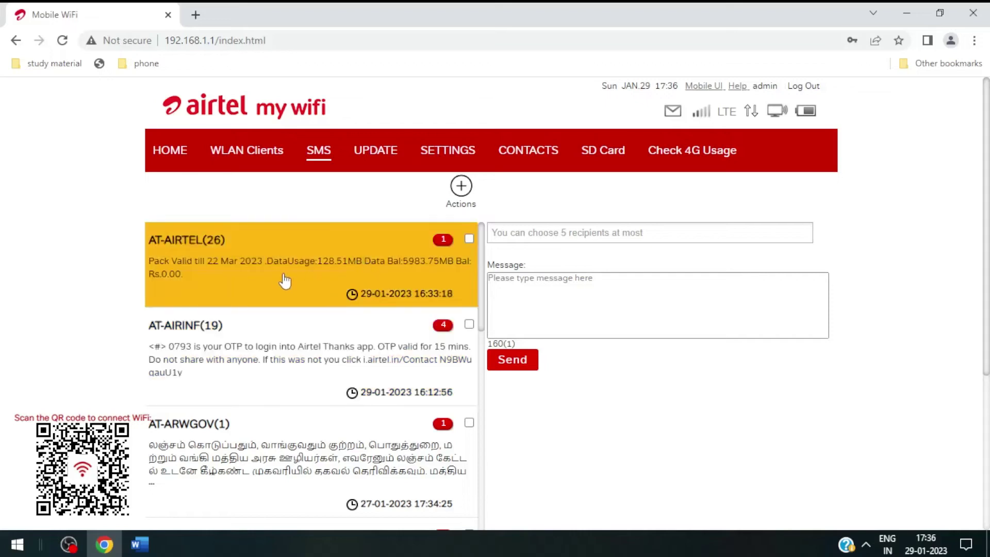
Step: Open the AT-AIRTEL conversation and scroll down to the 5983.75MB data balance message
{"action": "left_click", "coordinate": [282, 279]}
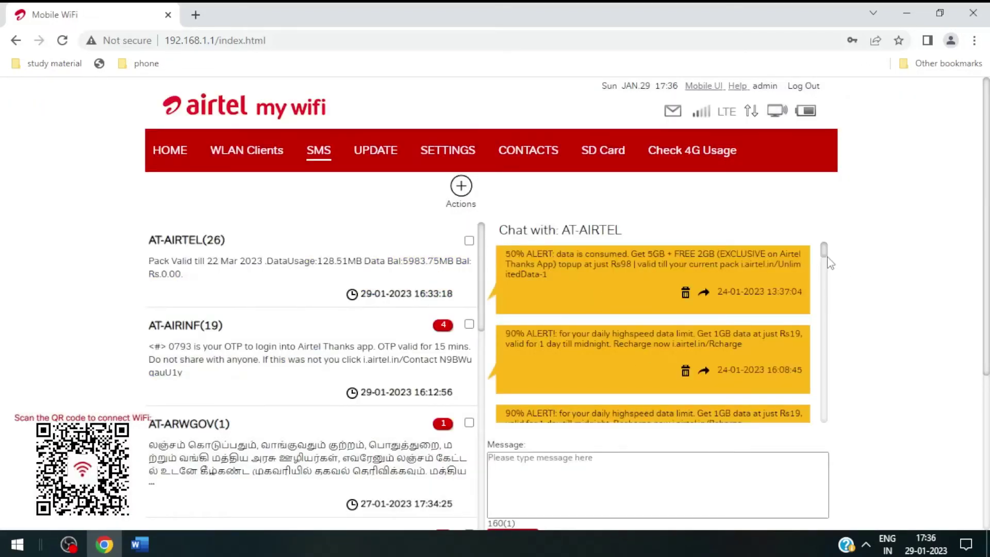
{"action": "left_click_drag", "start_coordinate": [825, 252], "coordinate": [825, 418]}
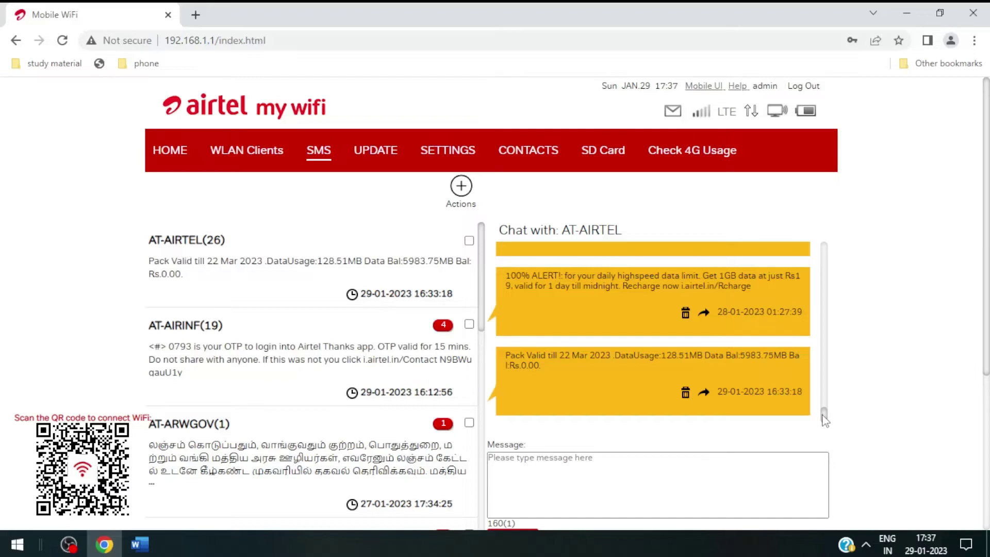
{"action": "mouse_move", "coordinate": [826, 419]}
{"action": "left_mouse_down"}
{"action": "mouse_move", "coordinate": [816, 381]}
{"action": "mouse_move", "coordinate": [820, 428]}
{"action": "left_mouse_up"}
Step: Go to SETTINGS > System > Modify Password and focus the current password field
{"action": "left_click", "coordinate": [443, 159]}
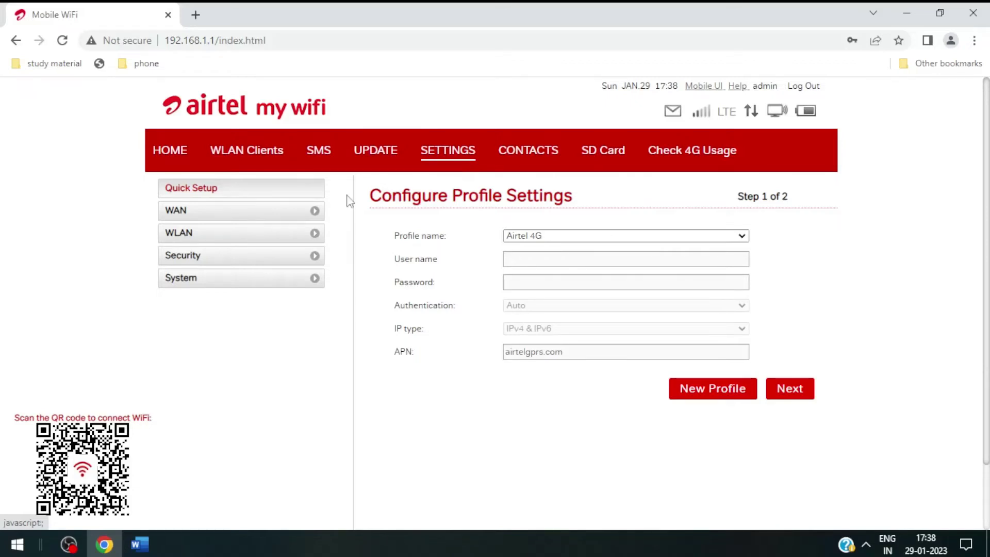
{"action": "left_click", "coordinate": [204, 284]}
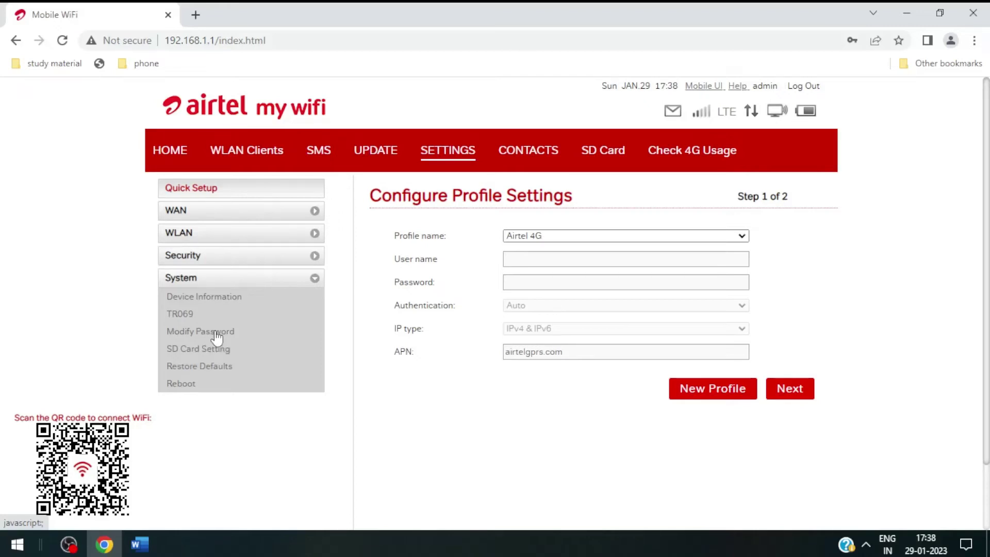
{"action": "left_click", "coordinate": [215, 333]}
{"action": "left_click", "coordinate": [590, 230]}
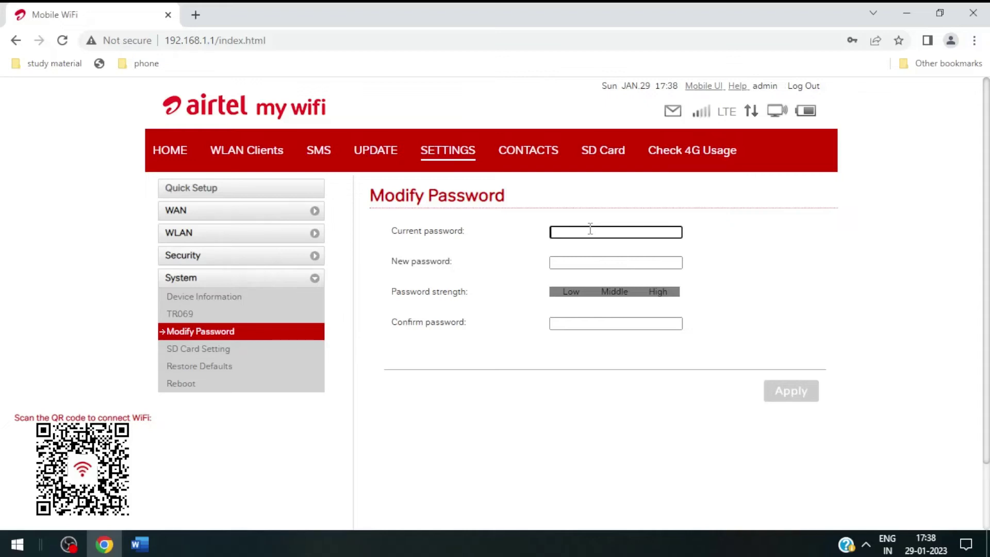
Step: Enter the current admin password, the new password, and the new password again to confirm
{"action": "left_click", "coordinate": [580, 263]}
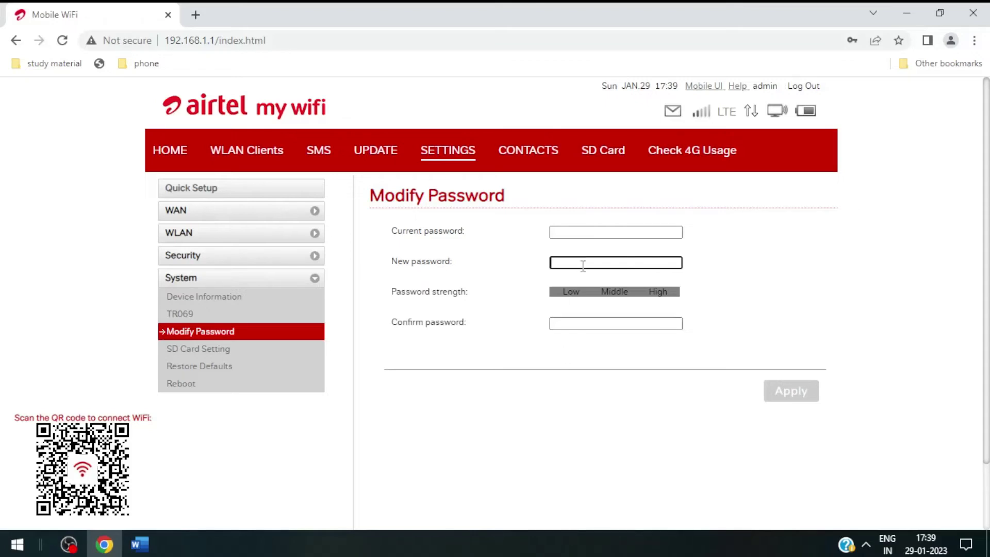
{"action": "left_click", "coordinate": [582, 232]}
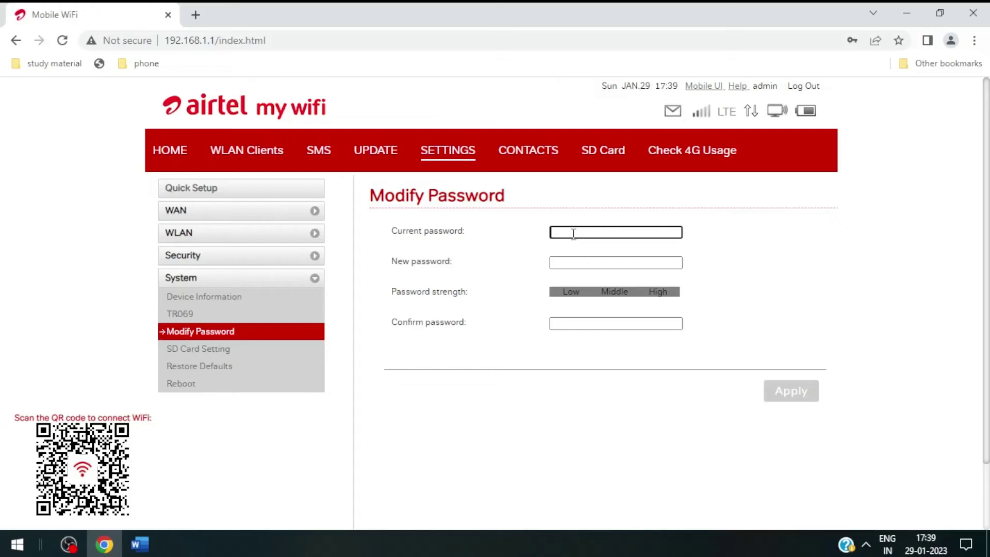
{"action": "type", "text": "**********"}
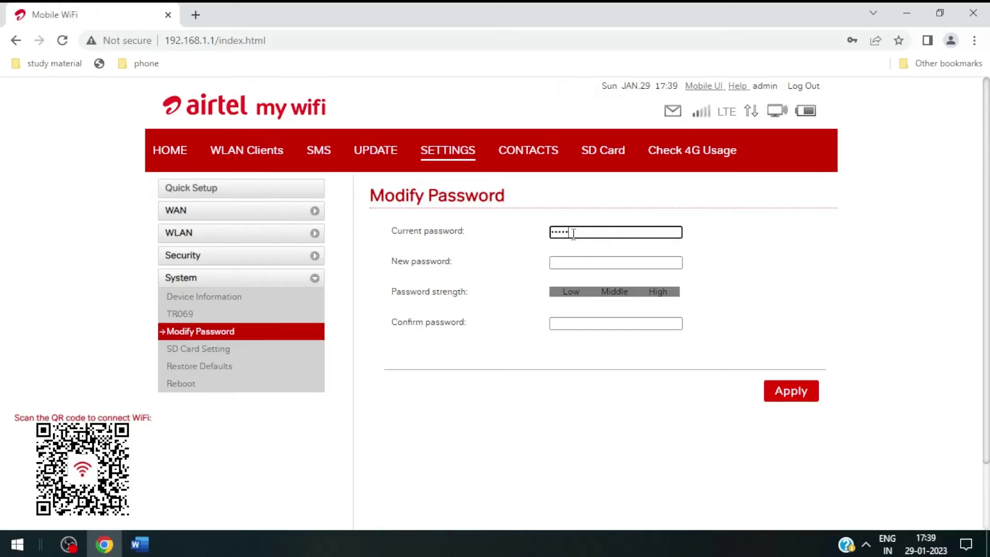
{"action": "type", "text": "*"}
{"action": "left_click", "coordinate": [571, 259]}
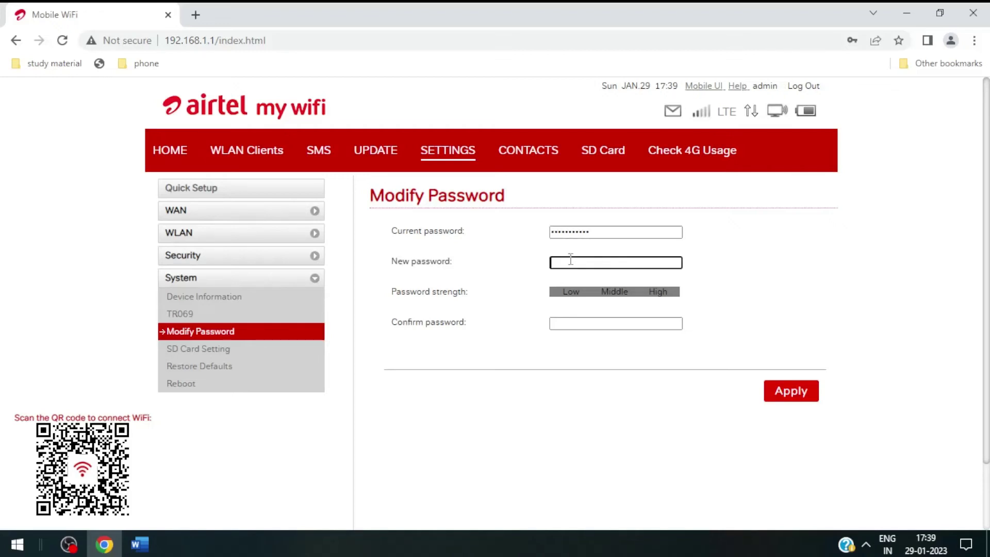
{"action": "type", "text": "*****"}
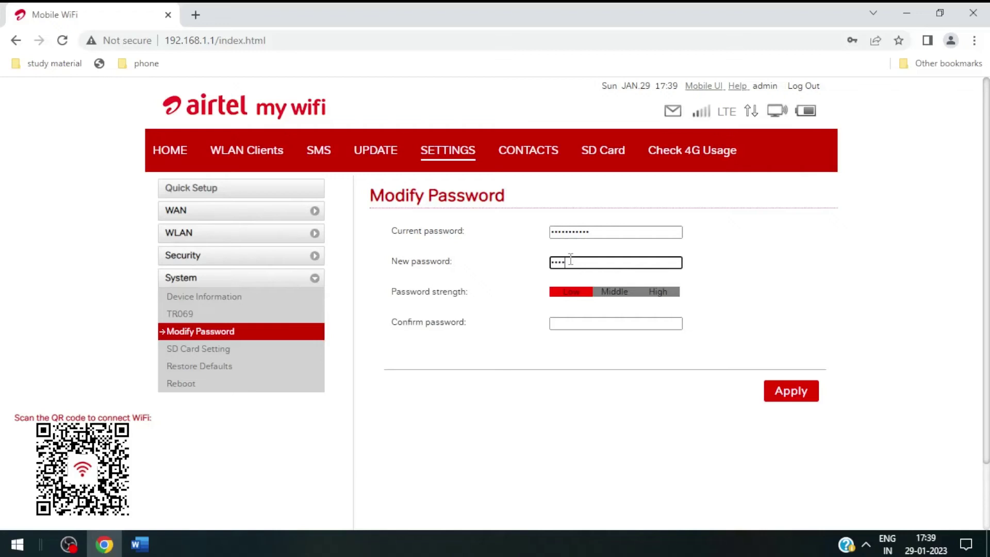
{"action": "type", "text": "******"}
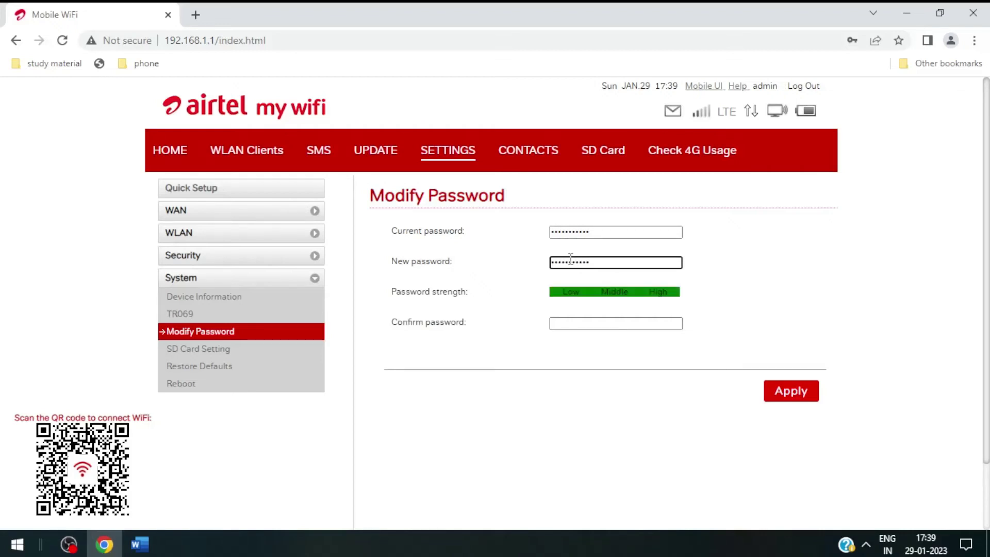
{"action": "type", "text": "**"}
{"action": "key", "text": "BackSpace"}
{"action": "key", "text": "BackSpace"}
{"action": "key", "text": "BackSpace"}
{"action": "key", "text": "BackSpace"}
{"action": "key", "text": "BackSpace"}
{"action": "key", "text": "BackSpace"}
{"action": "key", "text": "BackSpace"}
{"action": "key", "text": "BackSpace"}
{"action": "key", "text": "BackSpace"}
{"action": "key", "text": "BackSpace"}
{"action": "key", "text": "BackSpace"}
{"action": "key", "text": "BackSpace"}
{"action": "key", "text": "BackSpace"}
{"action": "type", "text": "*****"}
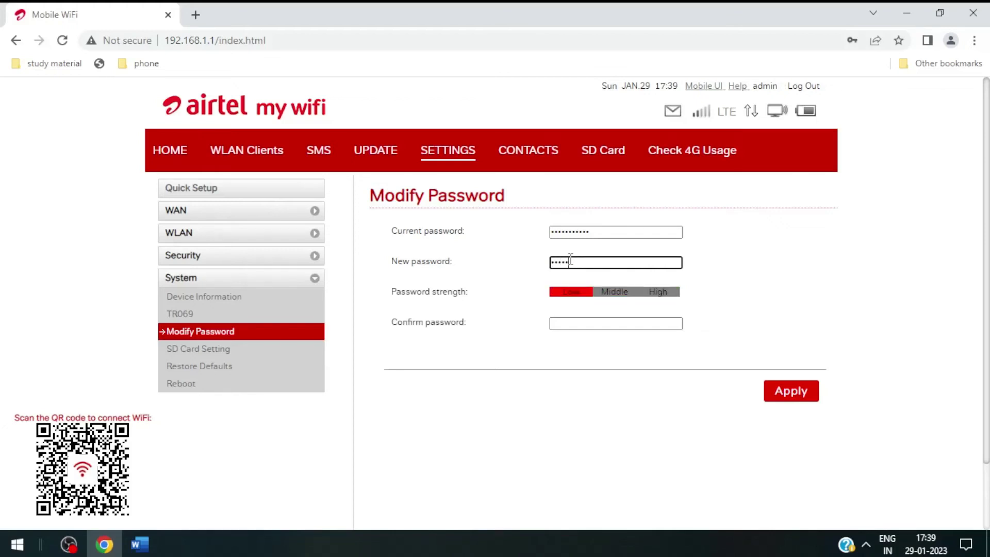
{"action": "type", "text": "*****"}
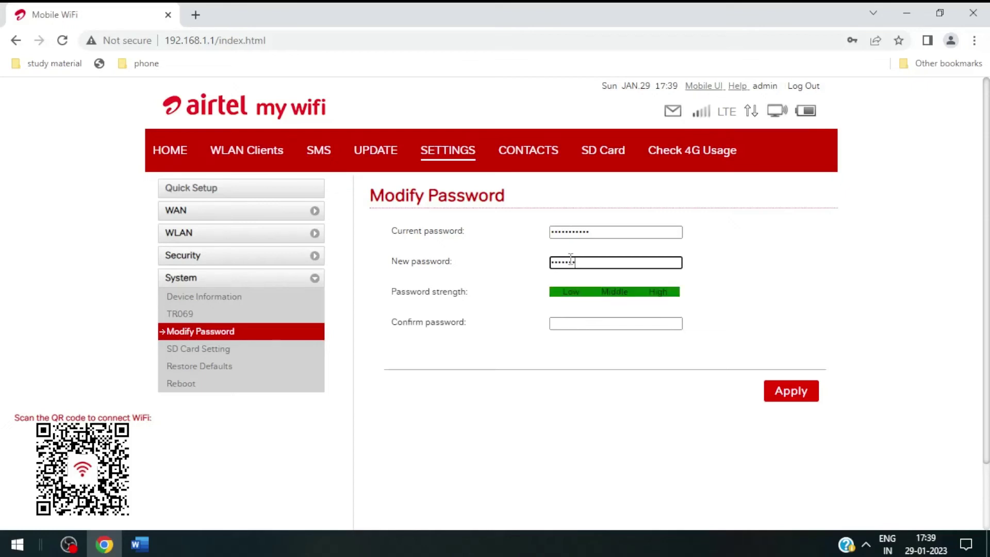
{"action": "type", "text": "**"}
{"action": "left_click", "coordinate": [568, 327]}
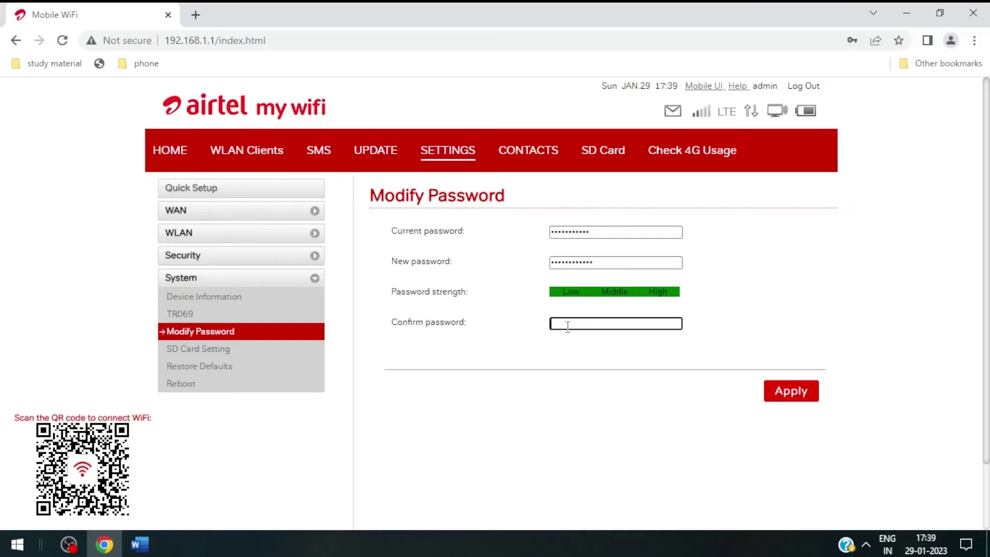
{"action": "type", "text": "************"}
Step: Apply the password change, then log back in as admin with the new password, declining to save it
{"action": "left_click", "coordinate": [788, 392]}
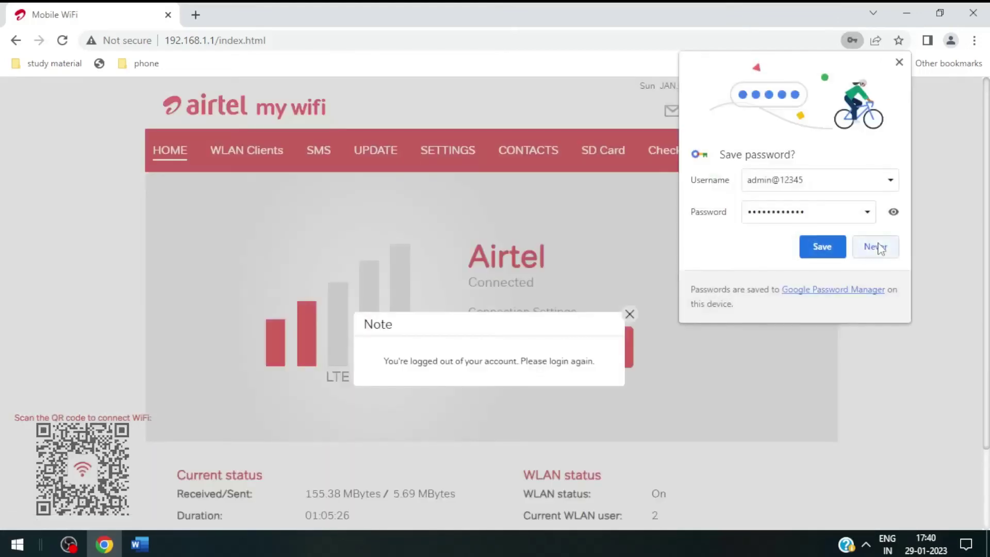
{"action": "left_click", "coordinate": [898, 63]}
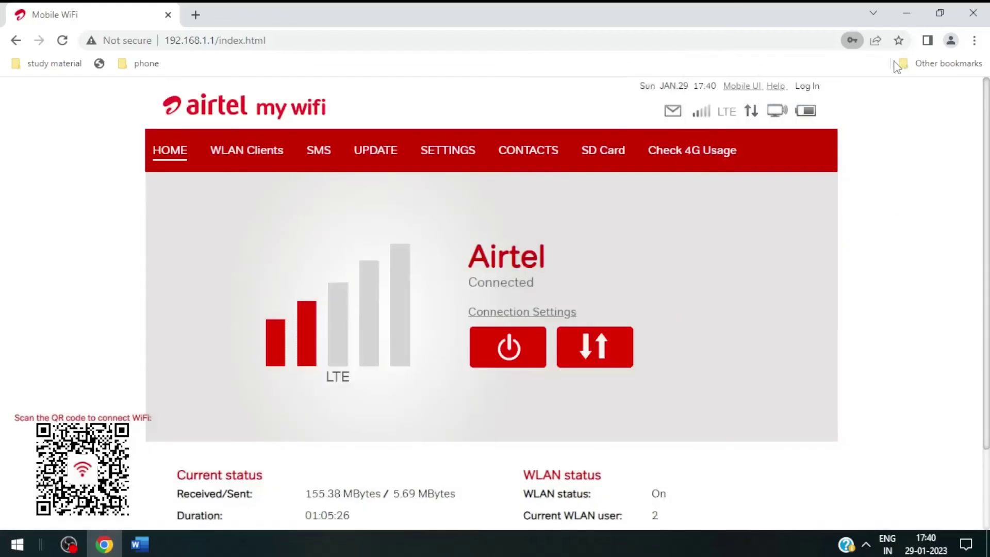
{"action": "left_click", "coordinate": [810, 88]}
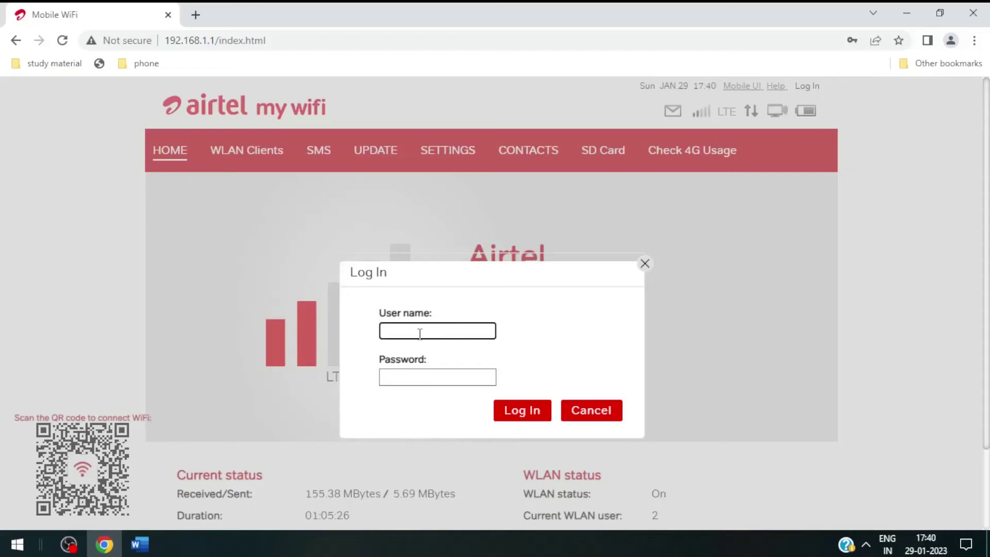
{"action": "type", "text": "admin"}
{"action": "key", "text": "Tab"}
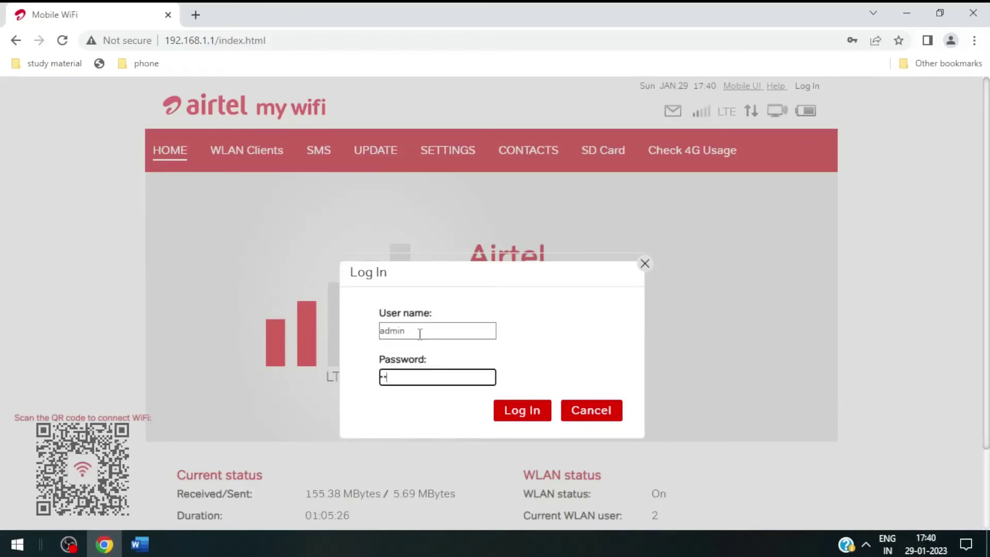
{"action": "left_click", "coordinate": [532, 420]}
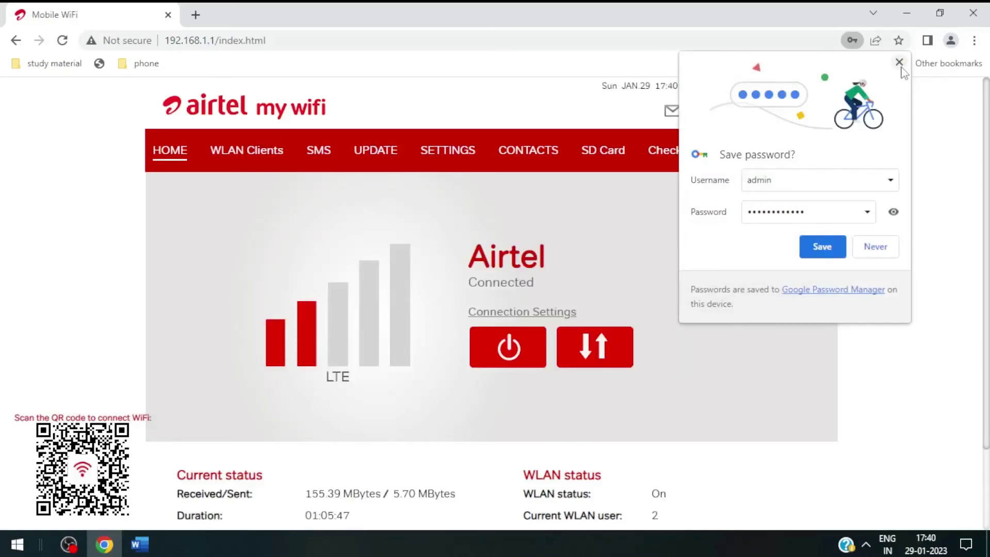
{"action": "left_click", "coordinate": [899, 63]}
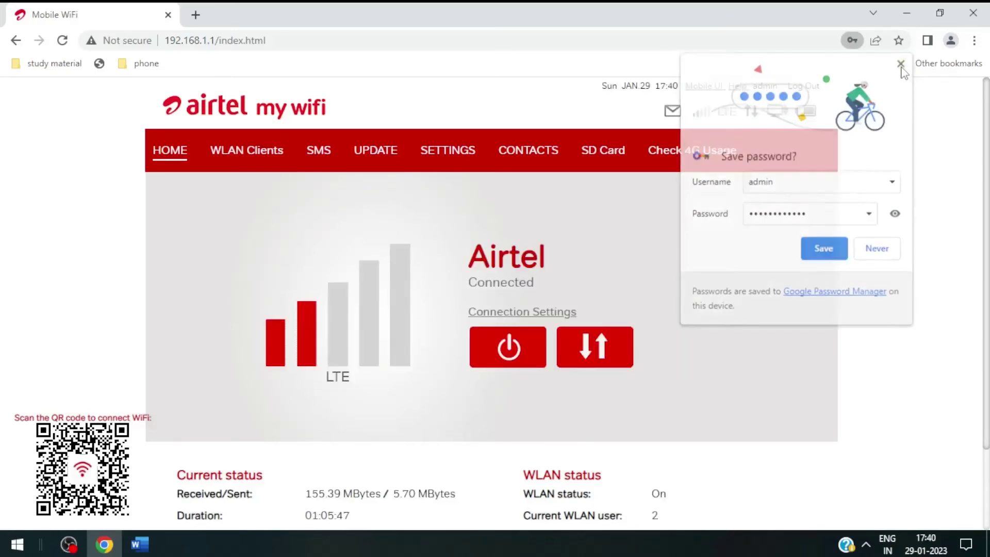
Step: Open the SMS inbox and launch airtel.in self-care in a new tab via Check 4G Usage
{"action": "left_click", "coordinate": [319, 151]}
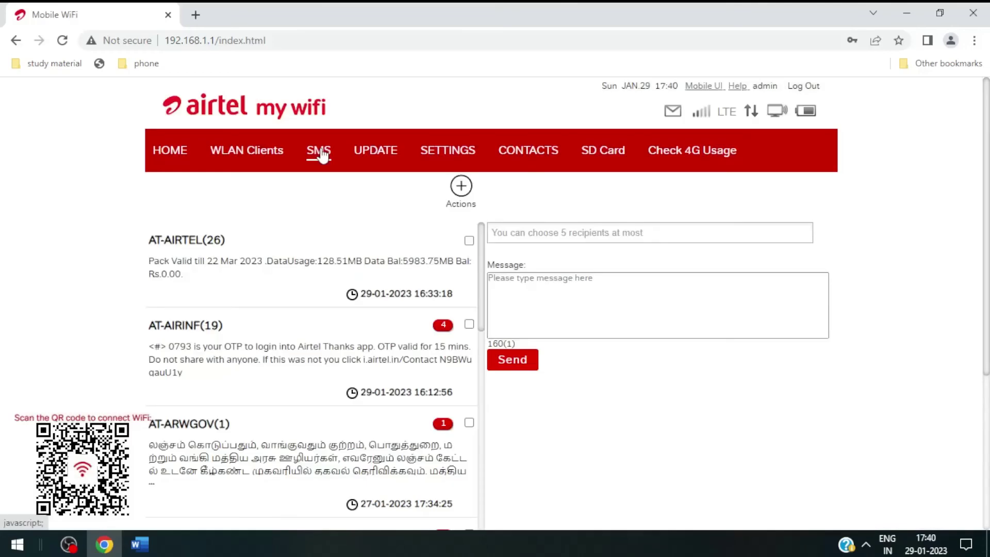
{"action": "left_click", "coordinate": [697, 157]}
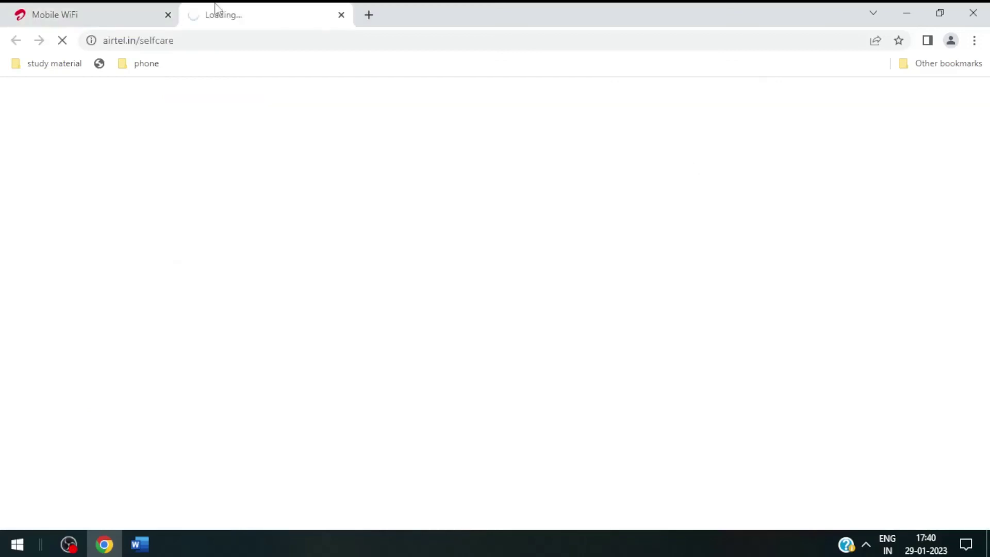
{"action": "left_click", "coordinate": [103, 9]}
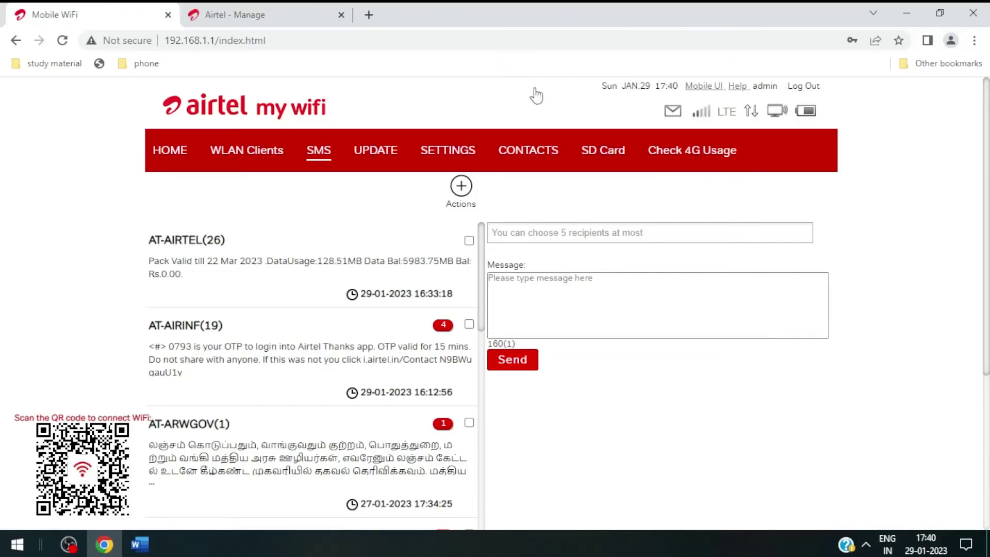
{"action": "left_click", "coordinate": [240, 9]}
Step: Request an airtel.in login OTP for the mobile number, then refresh the router SMS inbox to receive it
{"action": "left_click", "coordinate": [572, 278]}
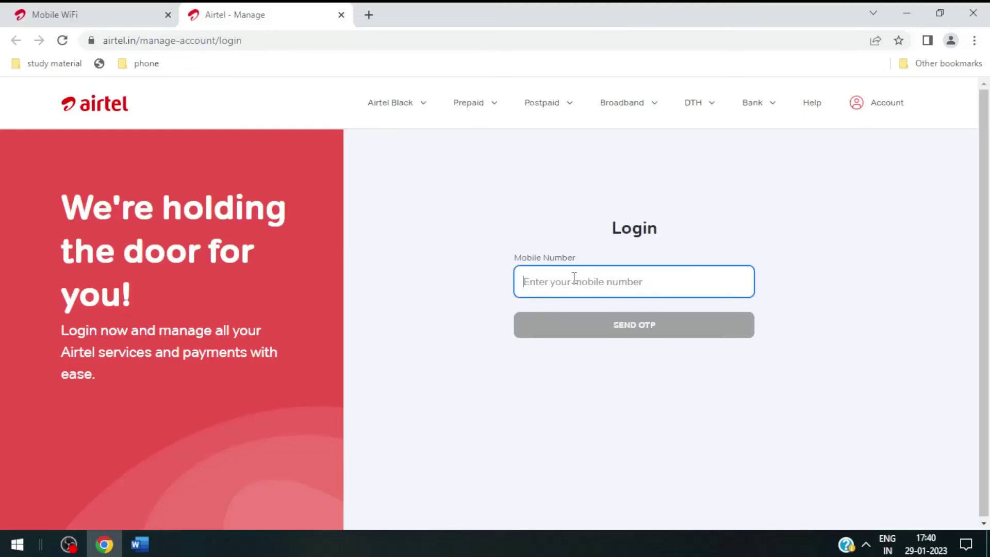
{"action": "type", "text": "9"}
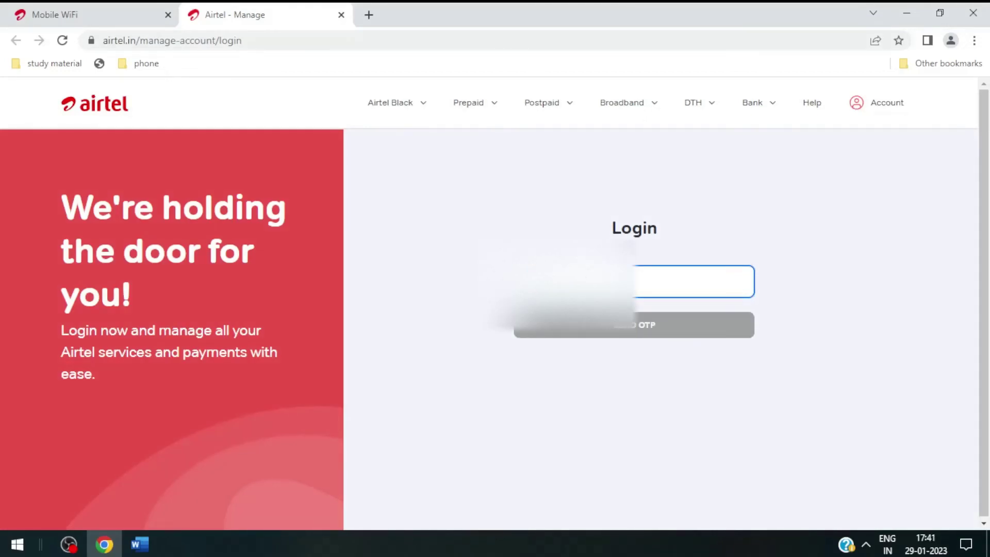
{"action": "left_click", "coordinate": [611, 332]}
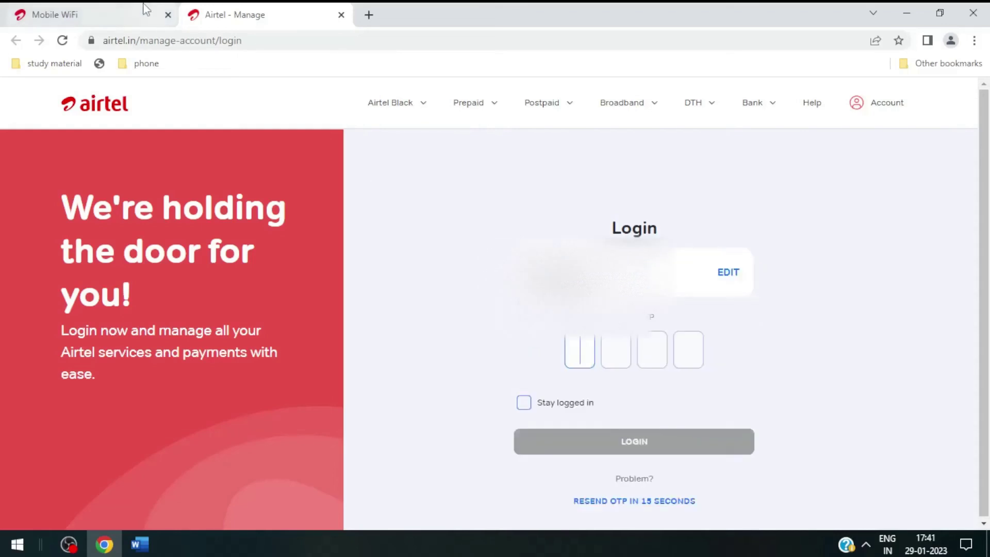
{"action": "left_click", "coordinate": [58, 12]}
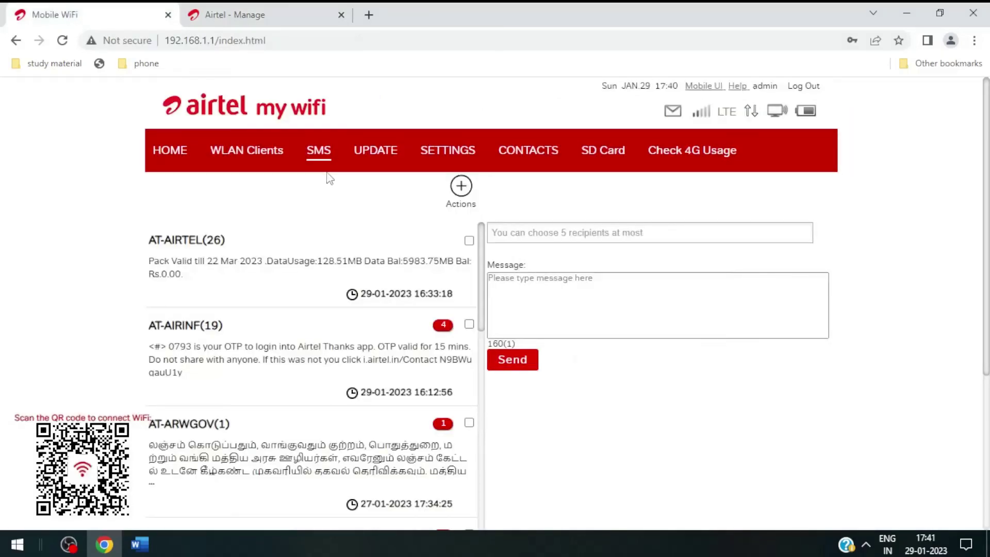
{"action": "left_click", "coordinate": [309, 153]}
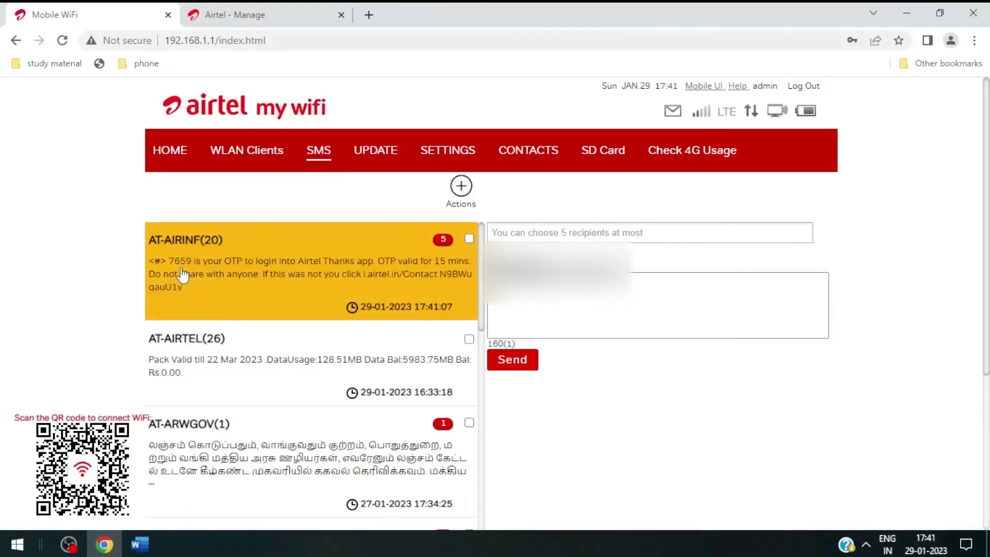
{"action": "left_click", "coordinate": [227, 14]}
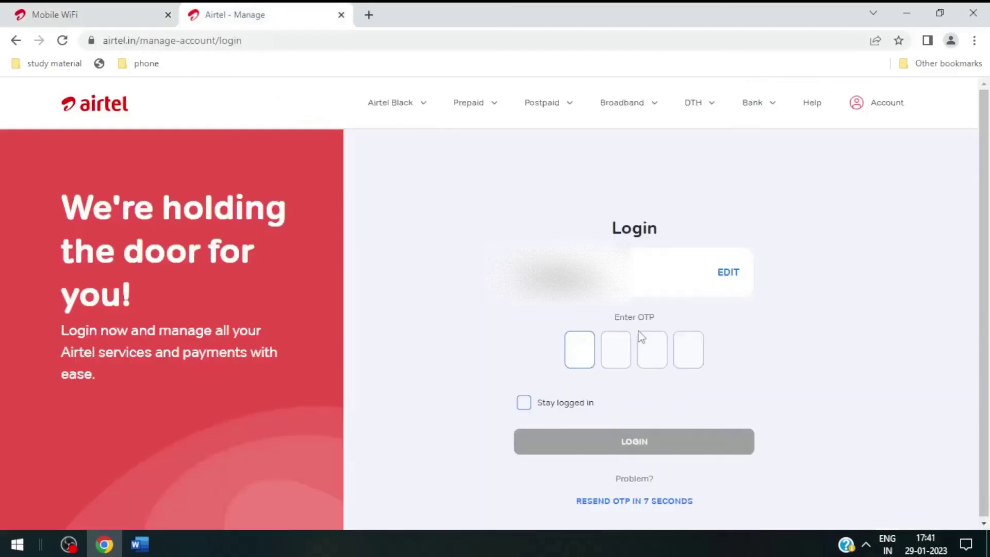
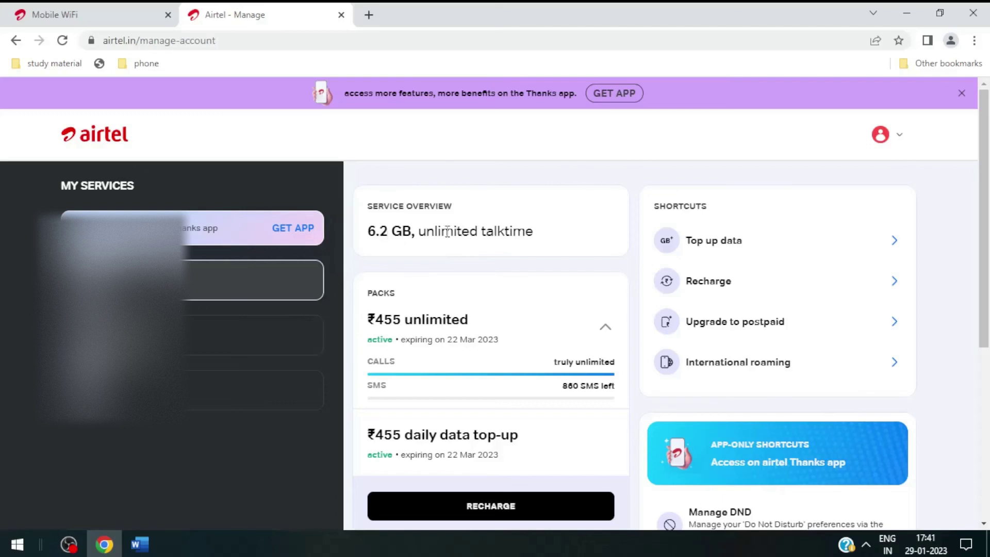
Step: View the fourth service's 1.0 GB ₹666 pack, go back to the 6.2 GB service, and show the account menu
{"action": "left_click", "coordinate": [185, 406]}
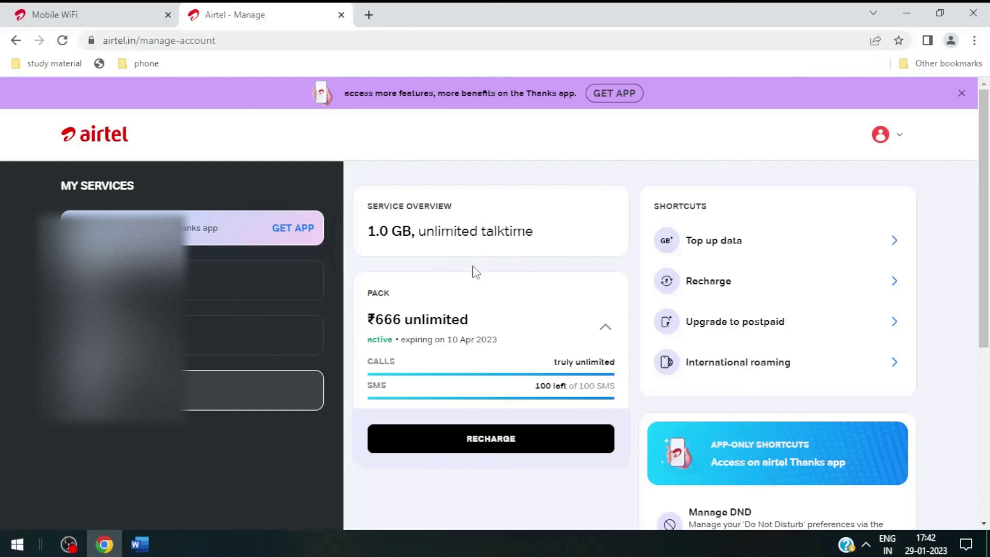
{"action": "left_click", "coordinate": [216, 290]}
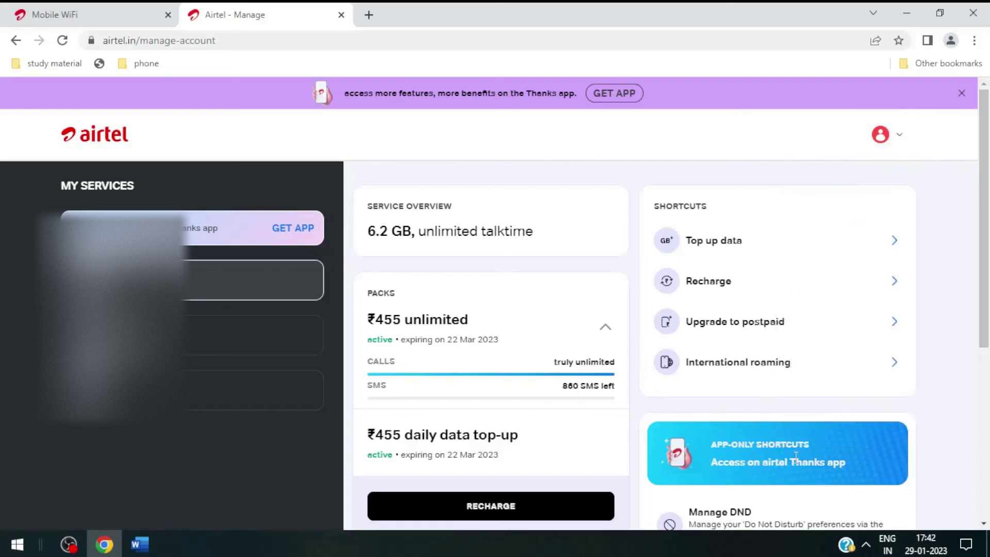
{"action": "mouse_move", "coordinate": [892, 135]}
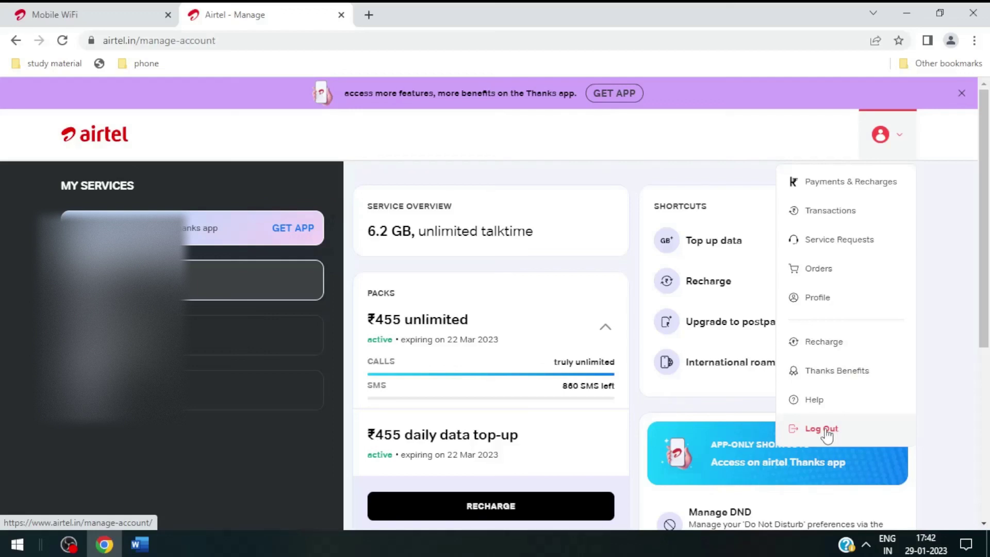
Step: Sign out of airtel.in, then request the router admin logout up to its confirmation prompt
{"action": "left_click", "coordinate": [824, 429]}
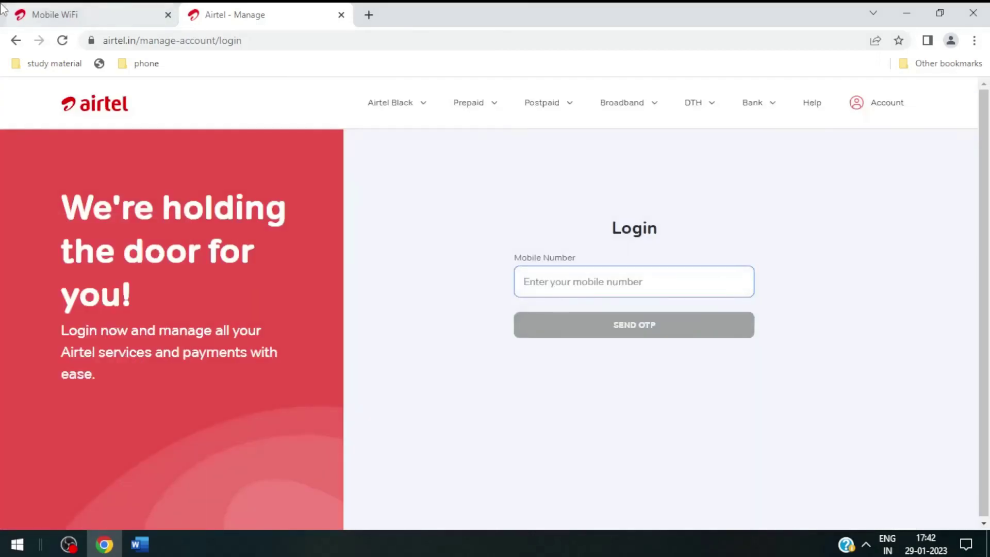
{"action": "left_click", "coordinate": [49, 14]}
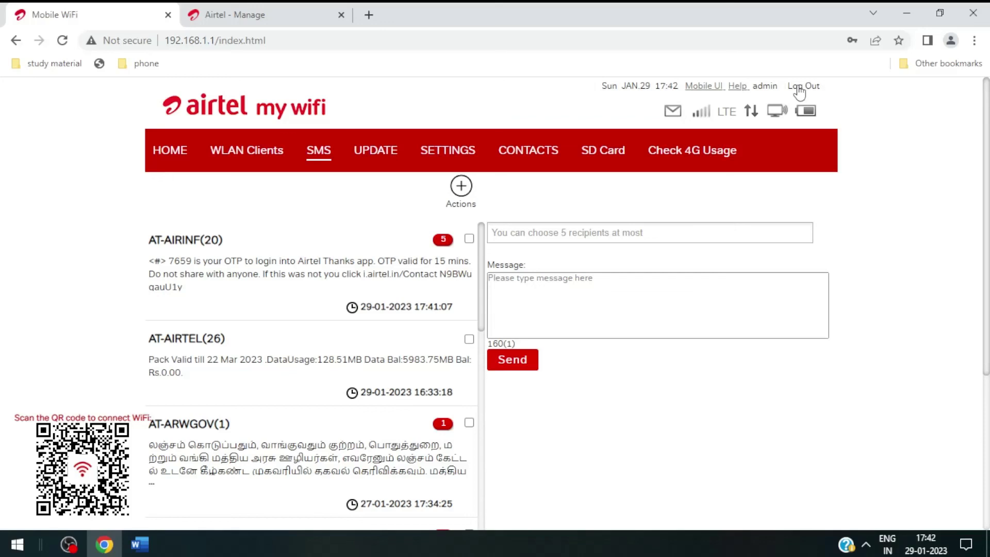
{"action": "left_click", "coordinate": [800, 88]}
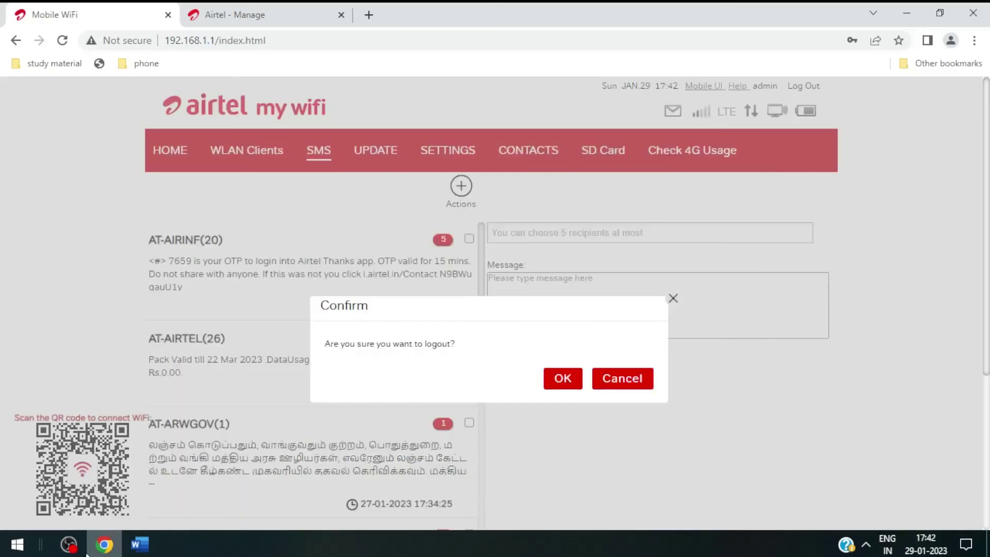